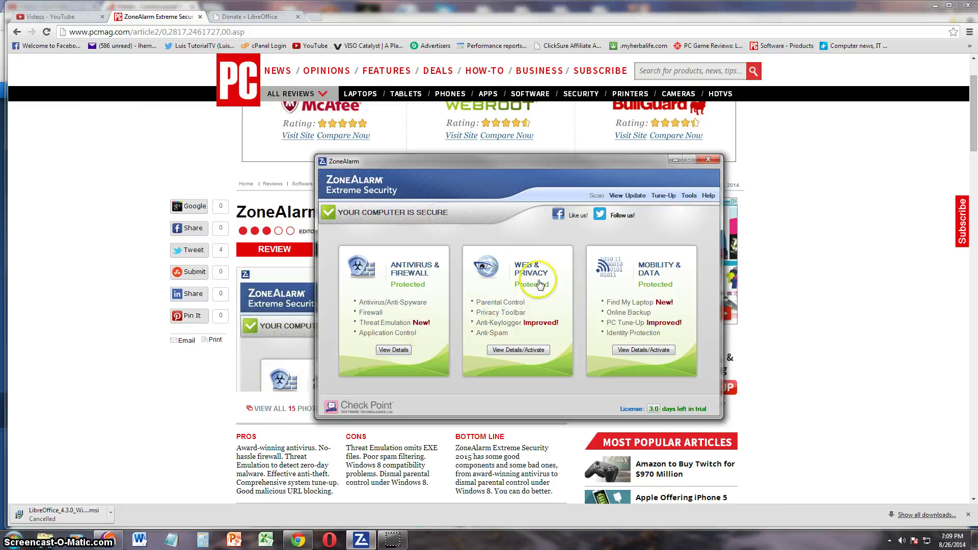
# Send ZoneAlarm behind Chrome to reveal PCMag's ZoneAlarm Extreme Security 2015 review.
pyautogui.click(536, 161)
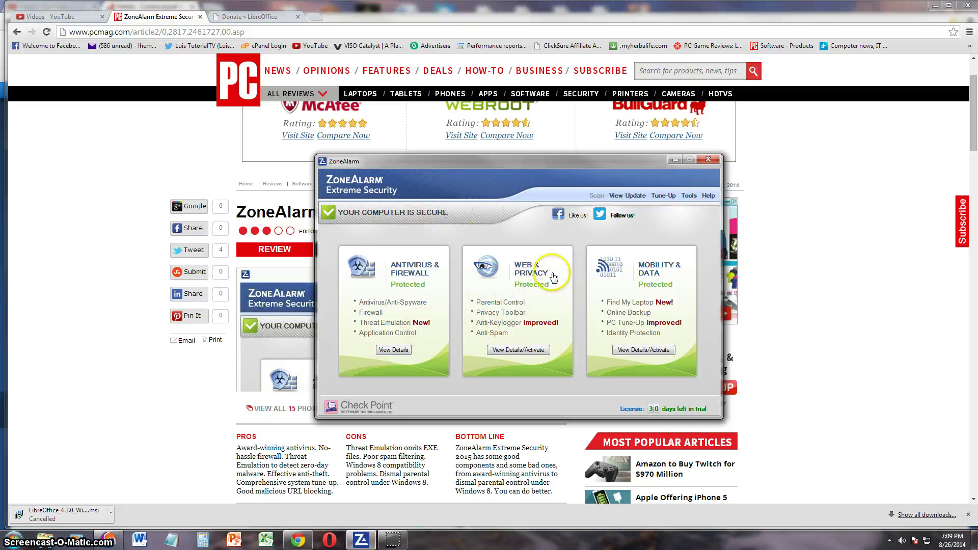
pyautogui.click(780, 214)
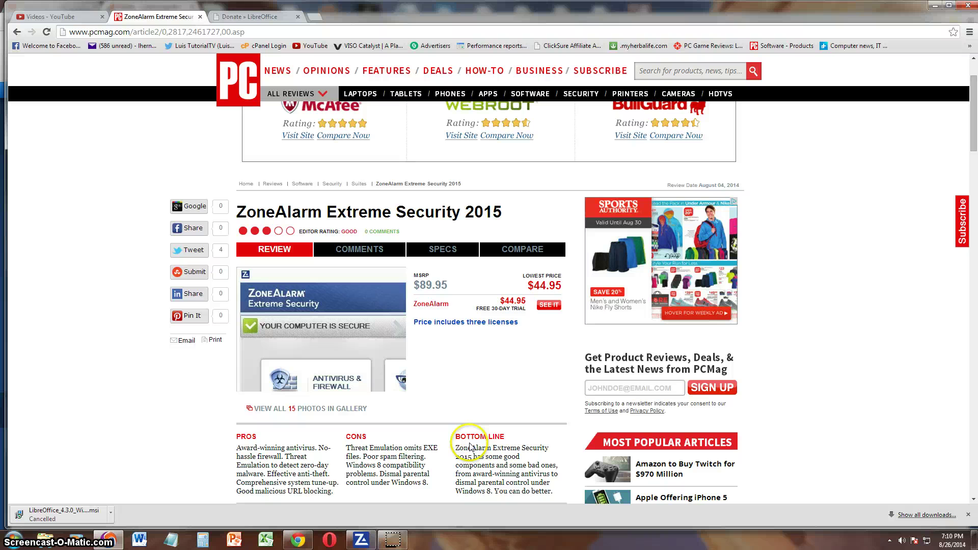
# Highlight the 'Poor spam filtering' con, then 'Dismal parental control under Windows 8'.
pyautogui.moveTo(362, 457); pyautogui.dragTo(425, 460)
pyautogui.click(426, 459)
pyautogui.click(435, 460)
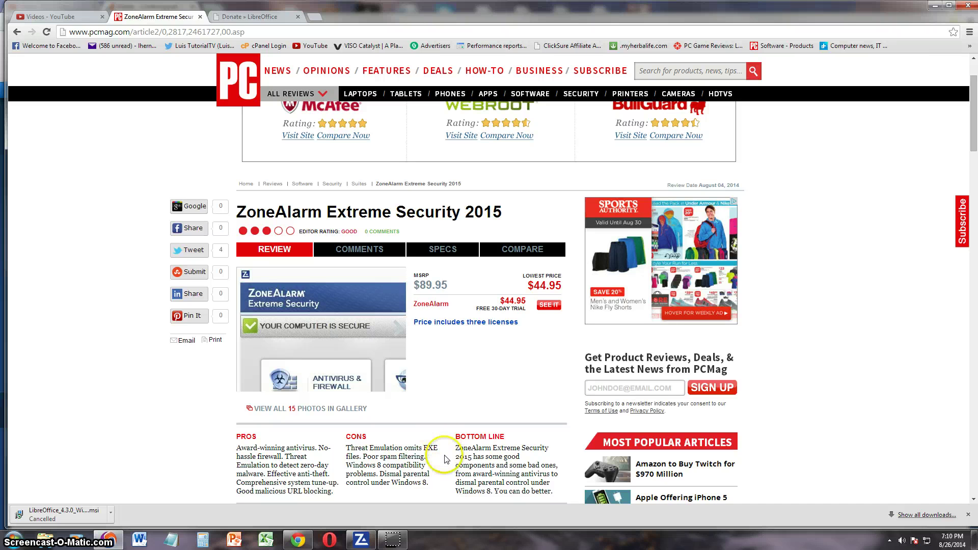
pyautogui.moveTo(383, 474); pyautogui.dragTo(430, 485)
# Scroll to the review's opening byline, then bring the ZoneAlarm dashboard back in front.
pyautogui.click(418, 450)
pyautogui.scroll(-1, 555, 427)
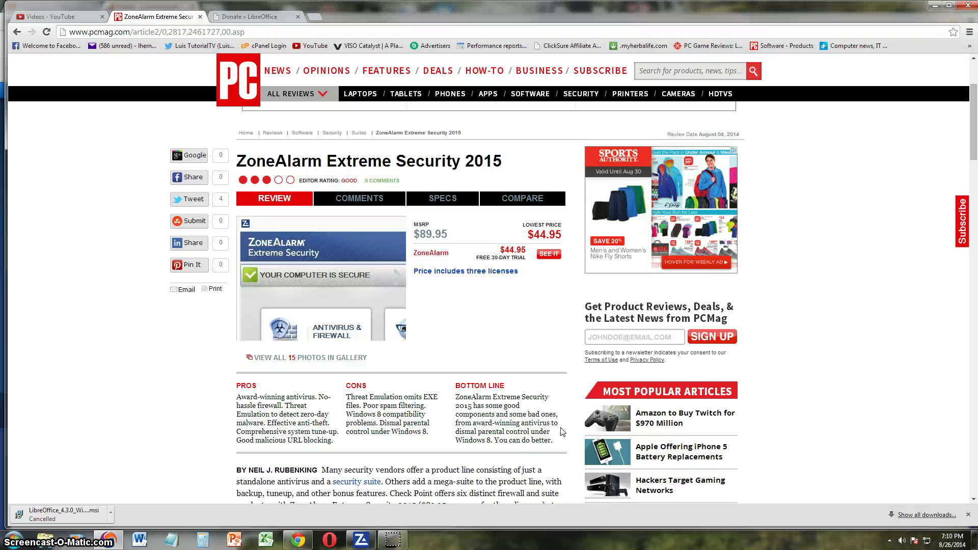
pyautogui.click(562, 432)
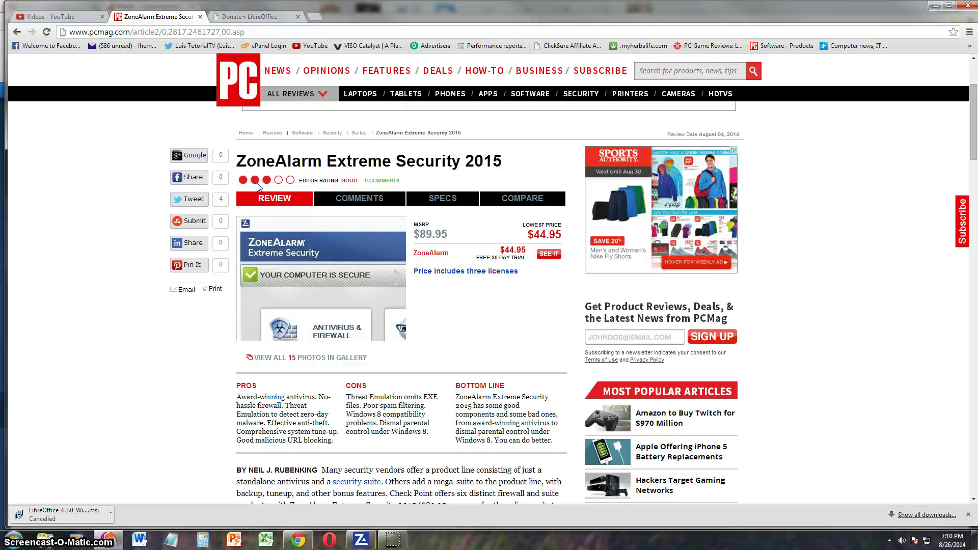
pyautogui.click(363, 538)
# Nudge the ZoneAlarm window and view the Antivirus & Firewall protection details.
pyautogui.moveTo(445, 159)
pyautogui.mouseDown()
pyautogui.moveTo(429, 156)
pyautogui.moveTo(437, 151)
pyautogui.mouseUp()
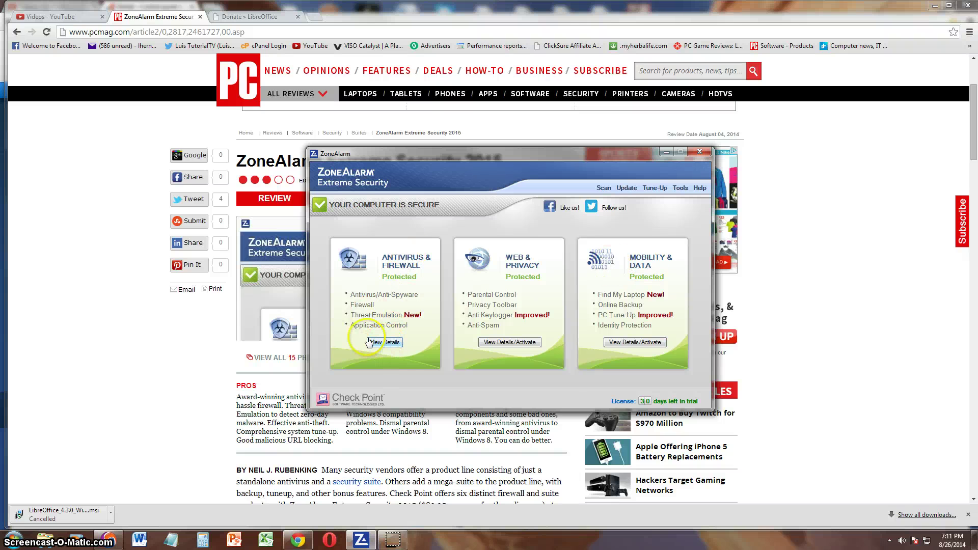
pyautogui.click(387, 342)
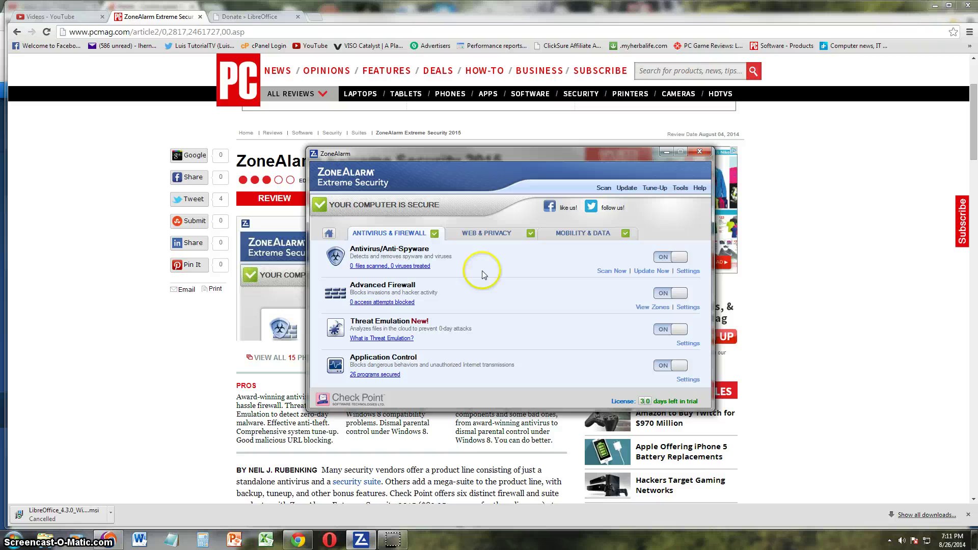
# Turn Anti-Keylogger and Anti-Spam on under Web & Privacy, accepting the browser restart warning.
pyautogui.click(487, 236)
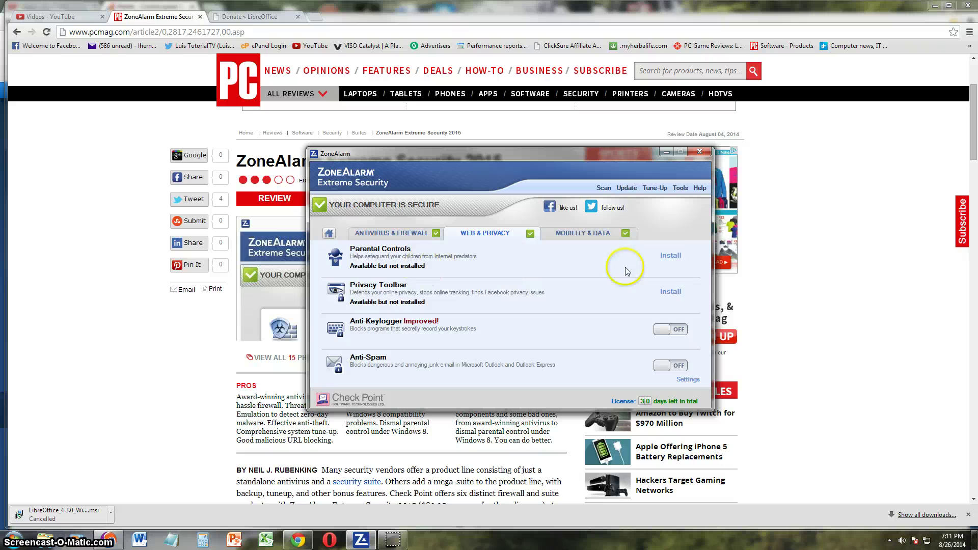
pyautogui.click(670, 257)
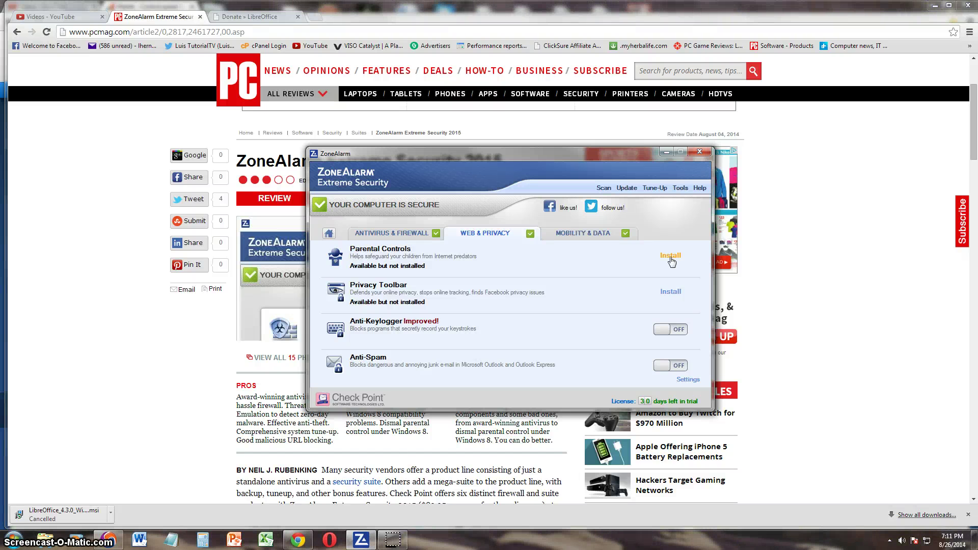
pyautogui.click(668, 294)
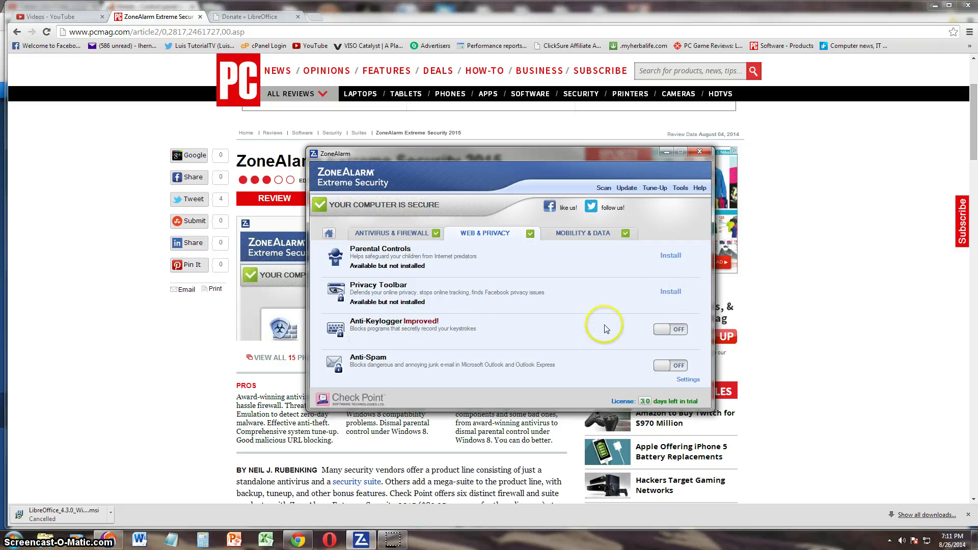
pyautogui.click(670, 330)
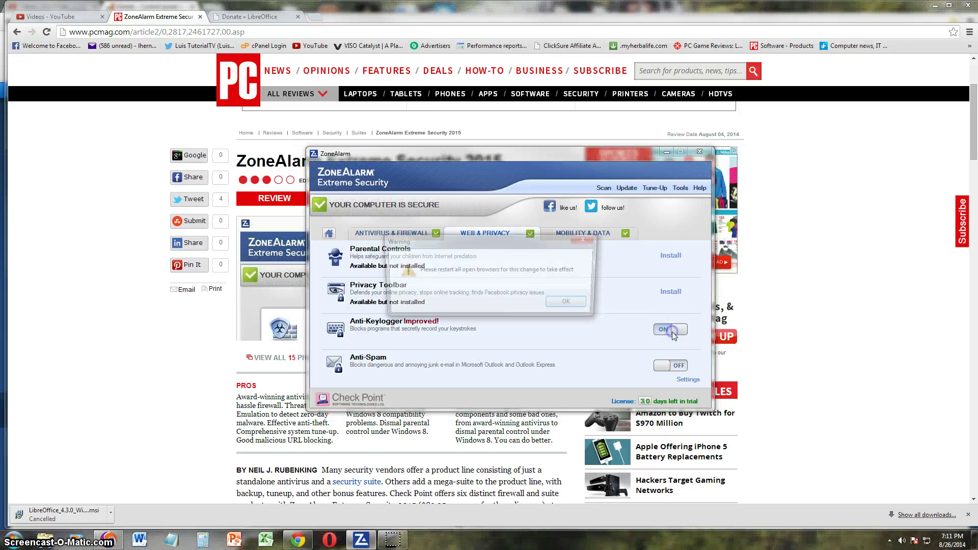
pyautogui.click(564, 305)
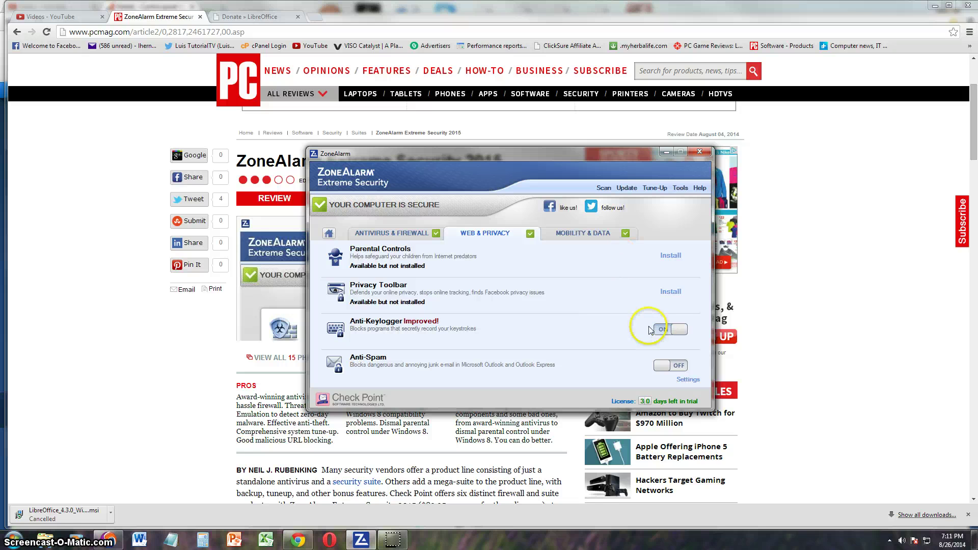
pyautogui.click(662, 364)
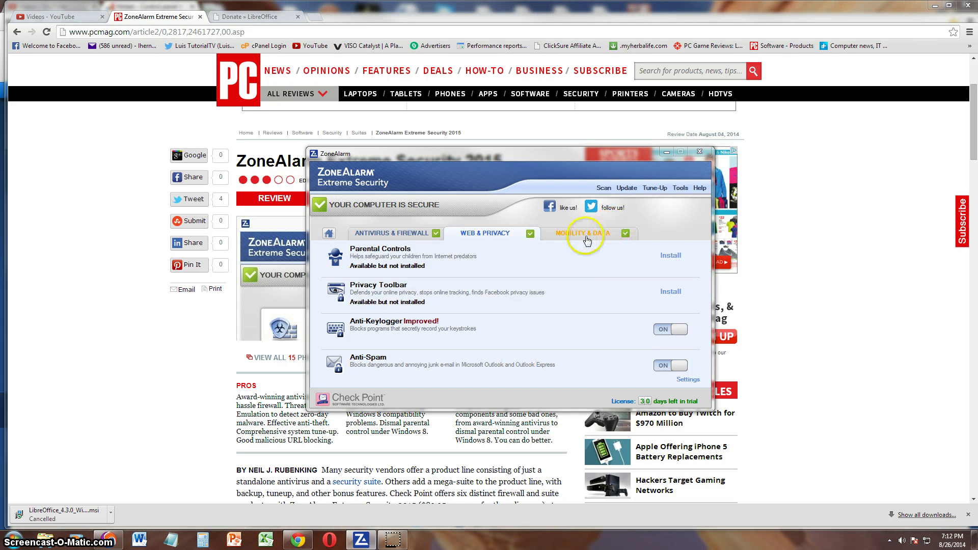
# Go to Mobility & Data and launch the PC Tune-Up Quick Start.
pyautogui.click(587, 238)
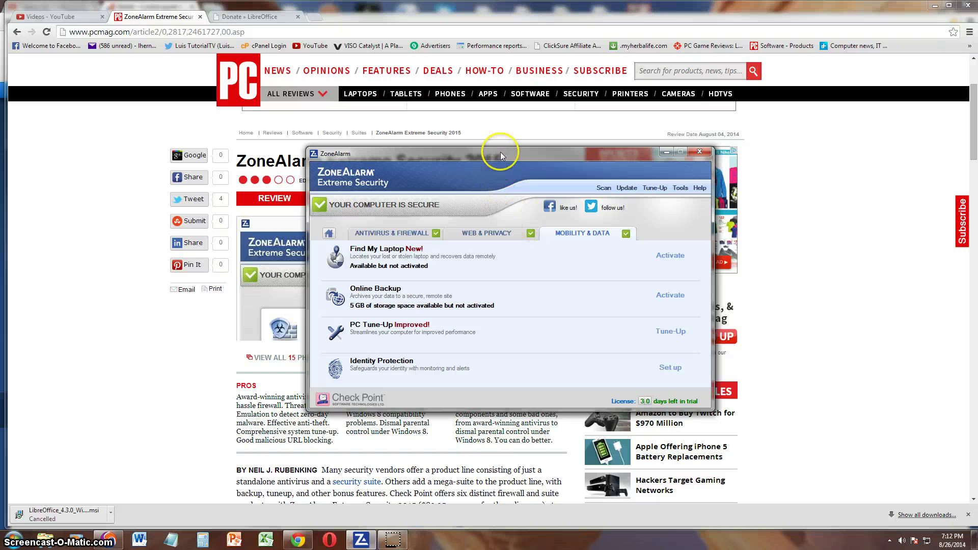
pyautogui.moveTo(500, 152); pyautogui.dragTo(489, 161)
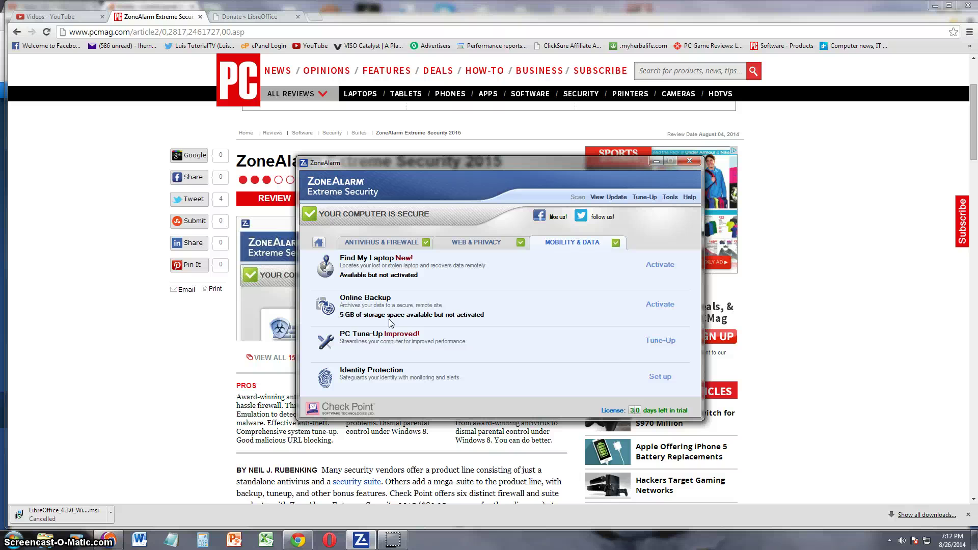
pyautogui.click(660, 342)
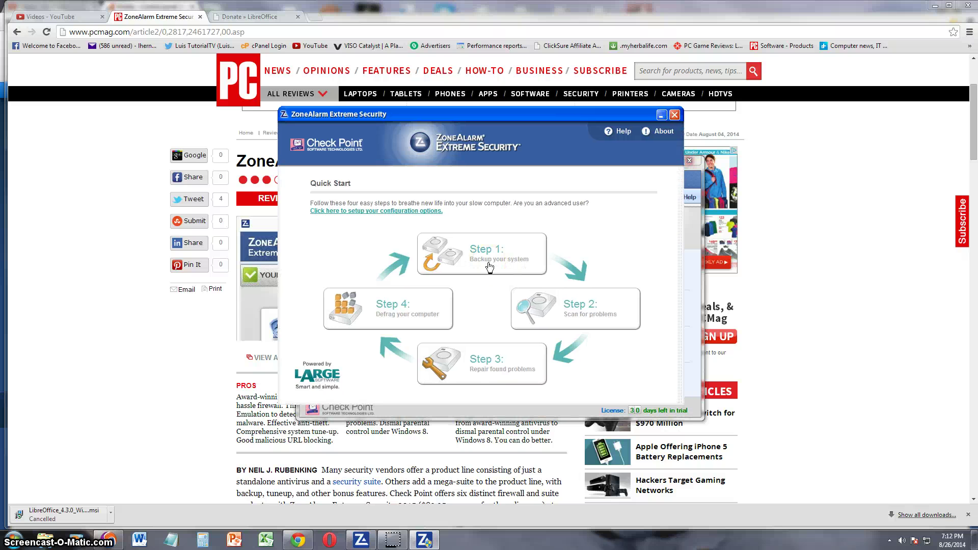
# Run the PC Tune-Up quick scan, which finds 100 problems.
pyautogui.click(605, 279)
pyautogui.click(577, 319)
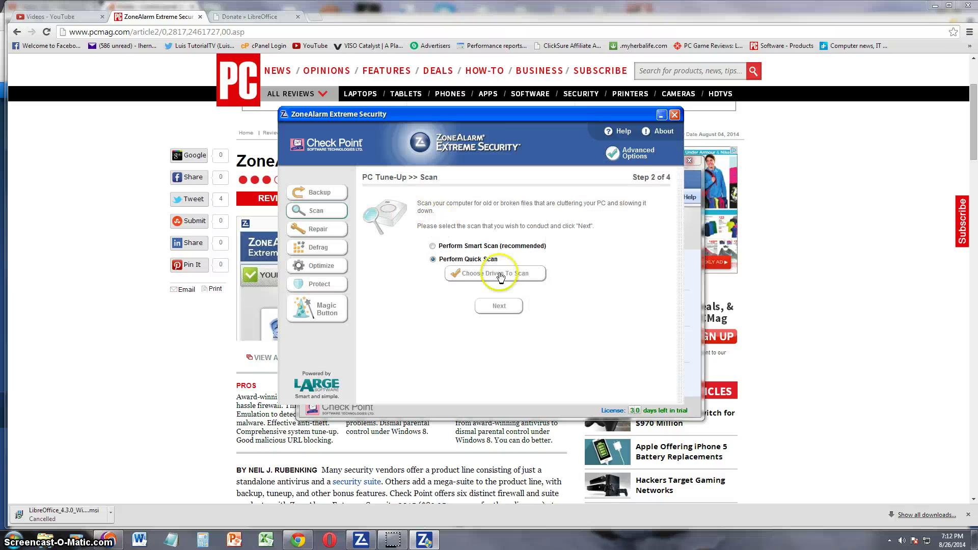
pyautogui.click(504, 305)
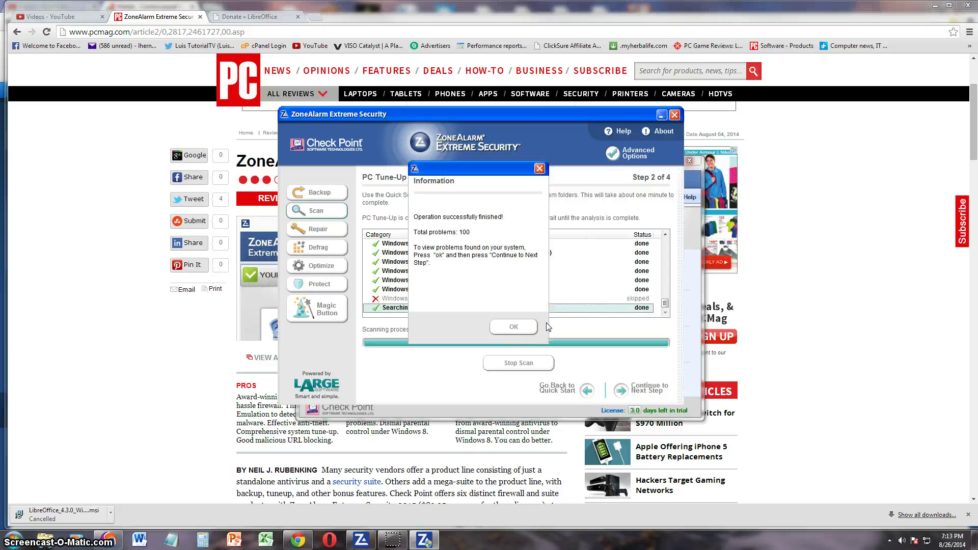
pyautogui.click(512, 327)
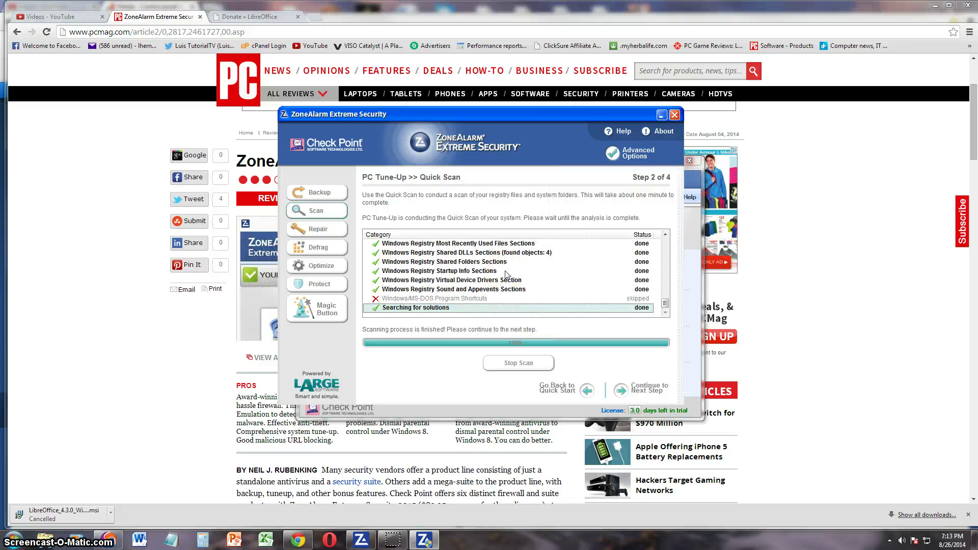
# Repair all detected registry problems and advance to step 4, Registry Defrag.
pyautogui.click(621, 390)
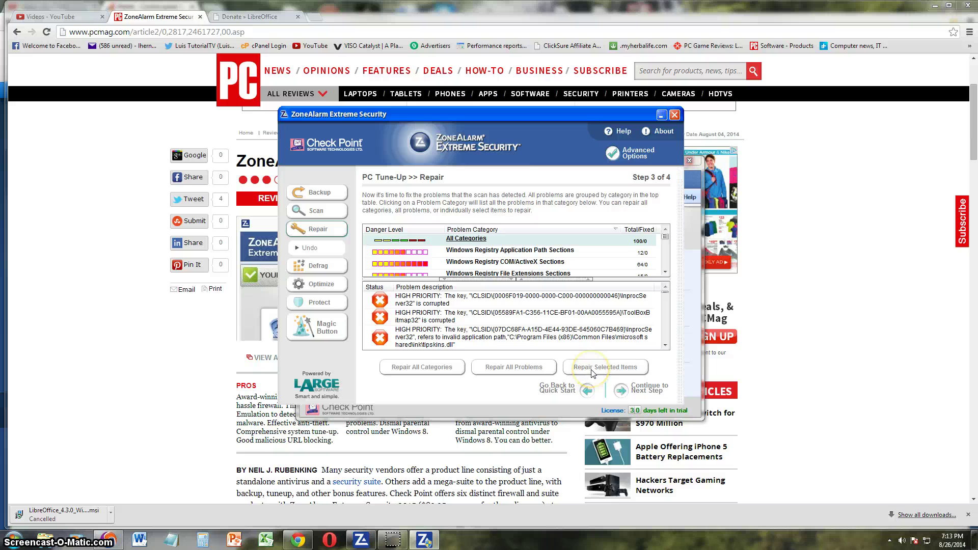
pyautogui.moveTo(665, 237); pyautogui.dragTo(666, 253)
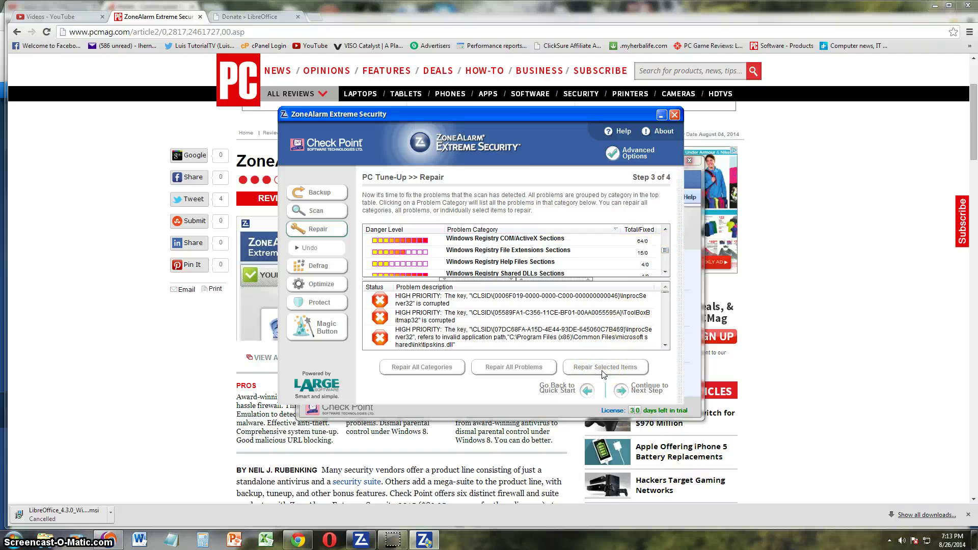
pyautogui.click(532, 368)
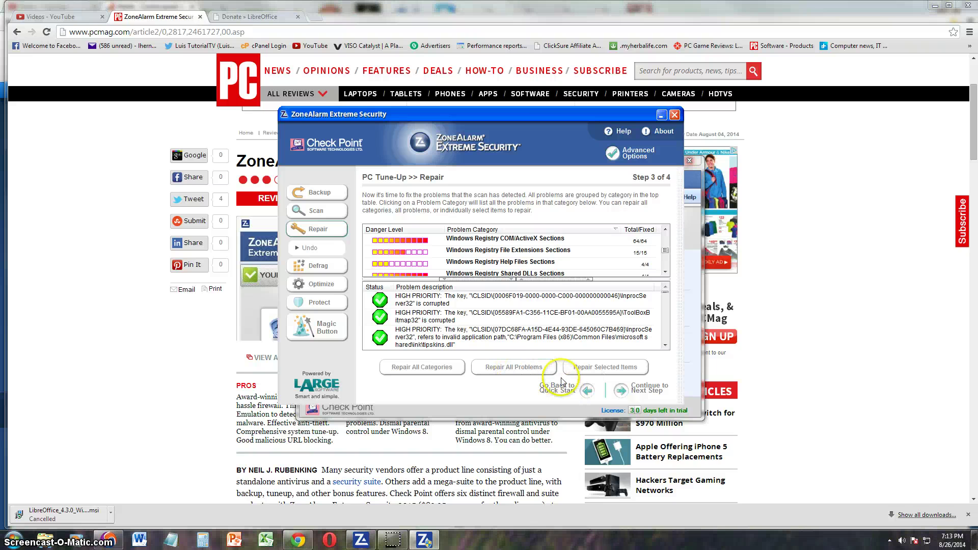
pyautogui.scroll(-3, 684, 307)
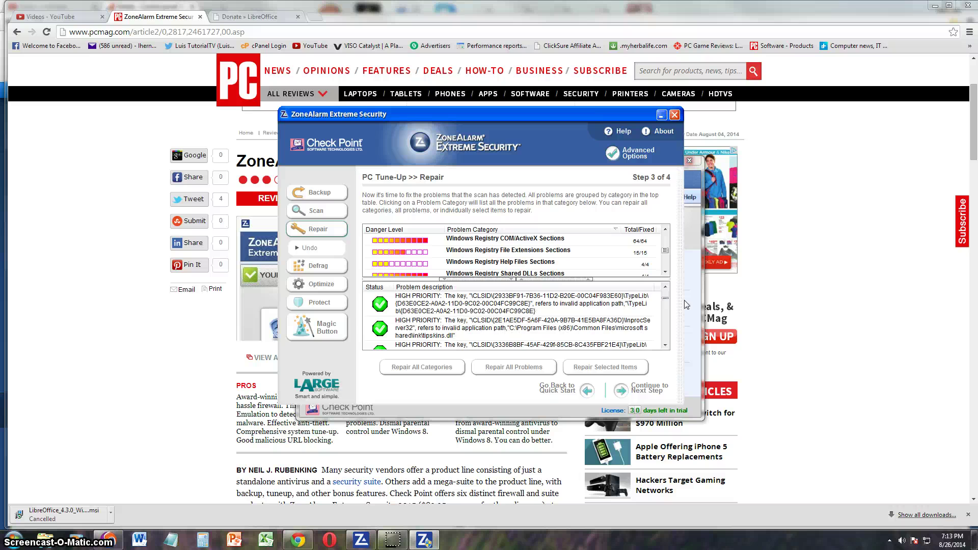
pyautogui.click(643, 390)
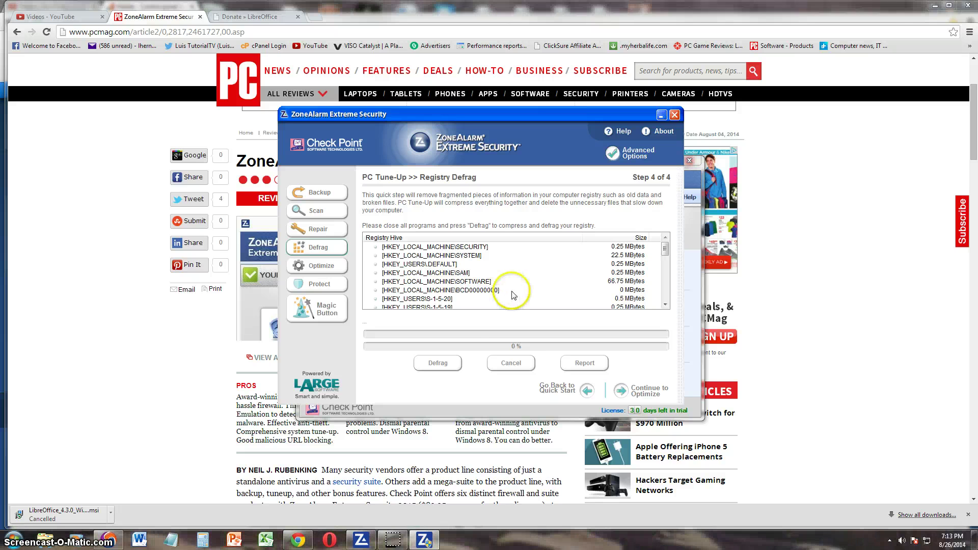
# Defragment the registry without rebooting, then display the Optimize tweaks list.
pyautogui.click(446, 365)
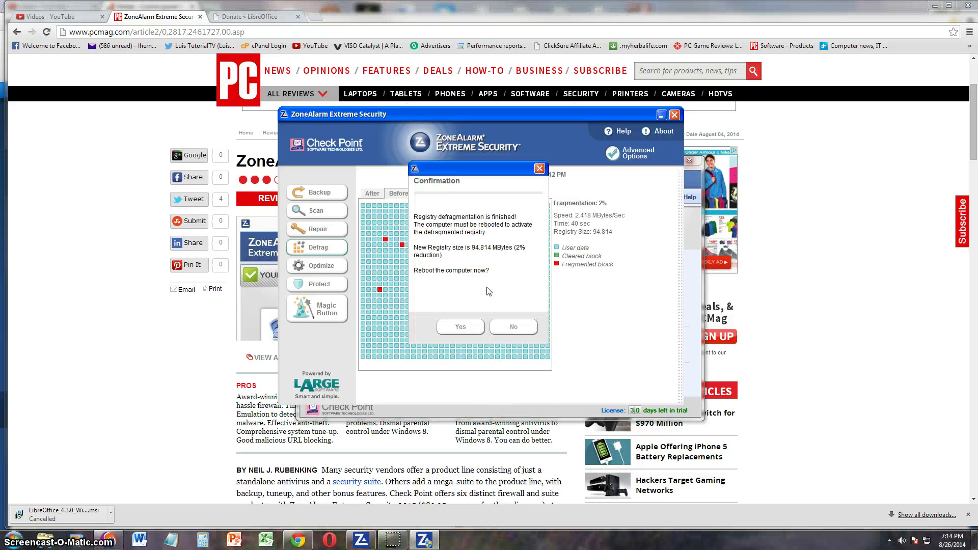
pyautogui.click(512, 328)
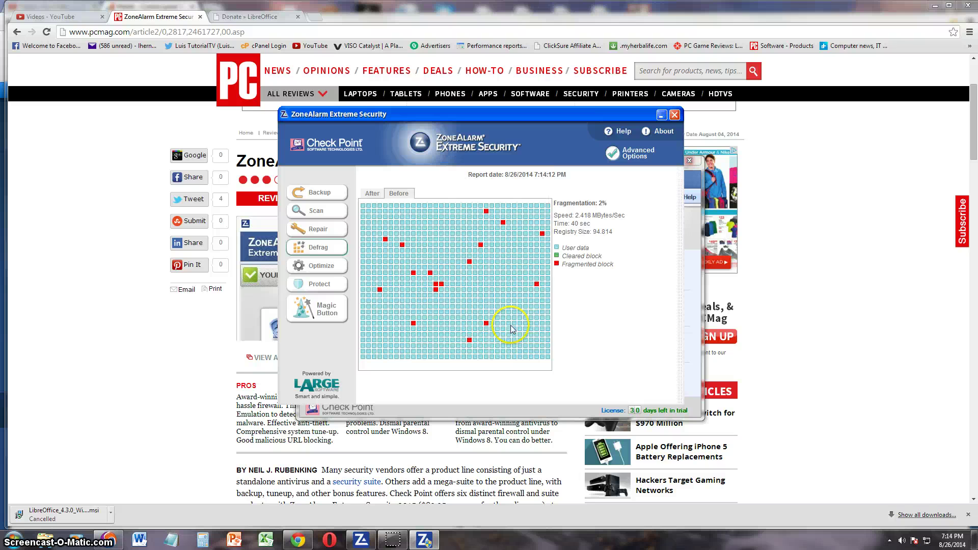
pyautogui.click(318, 265)
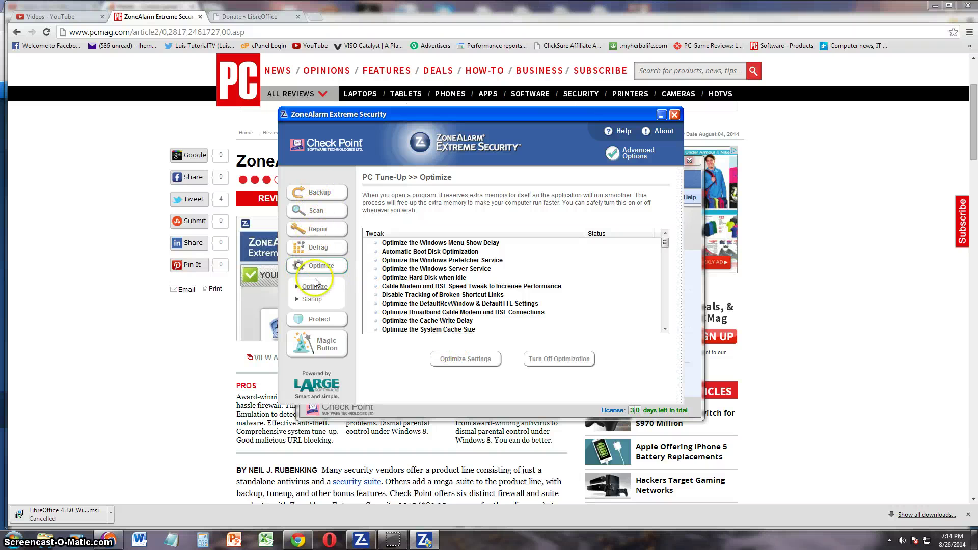
# Apply the optimization tweaks and protect against all 1427 malicious ActiveX objects.
pyautogui.click(461, 358)
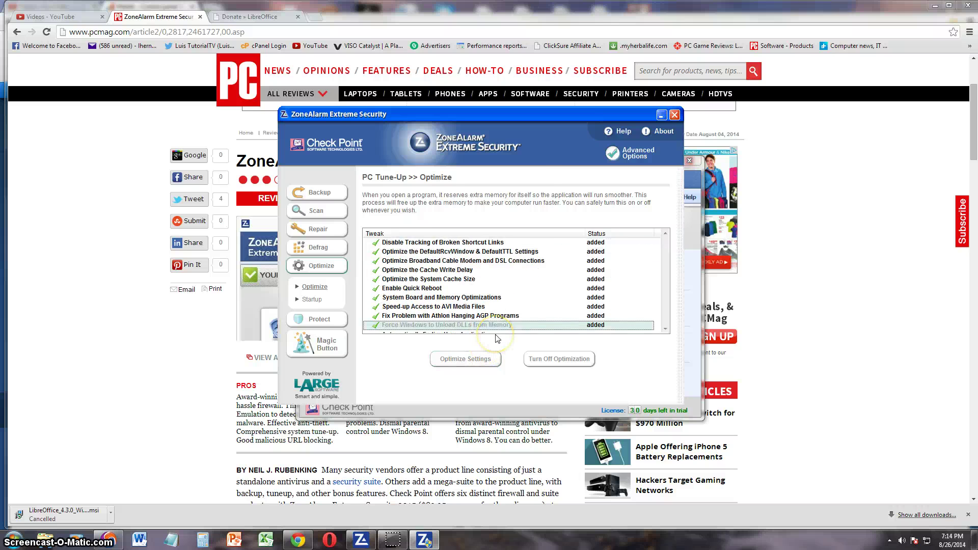
pyautogui.click(515, 326)
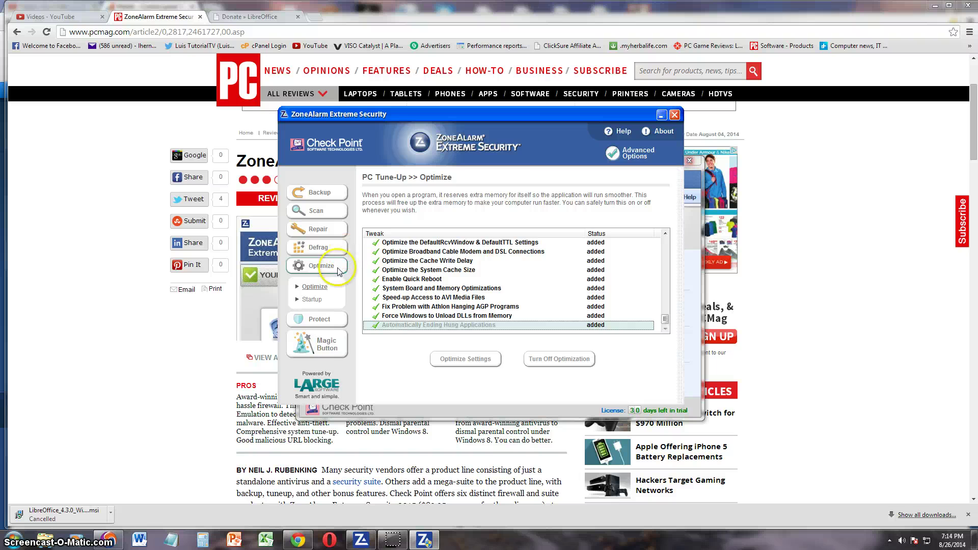
pyautogui.click(328, 320)
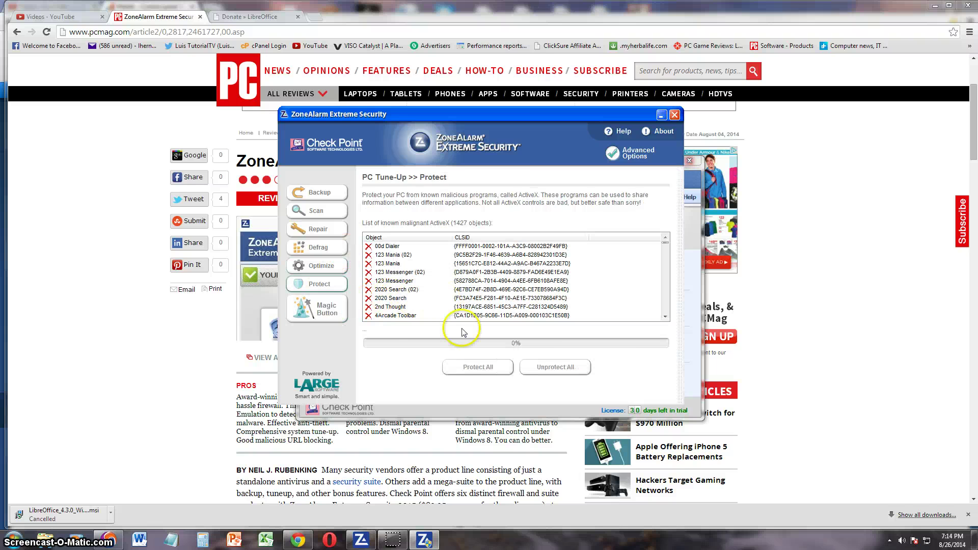
pyautogui.click(479, 368)
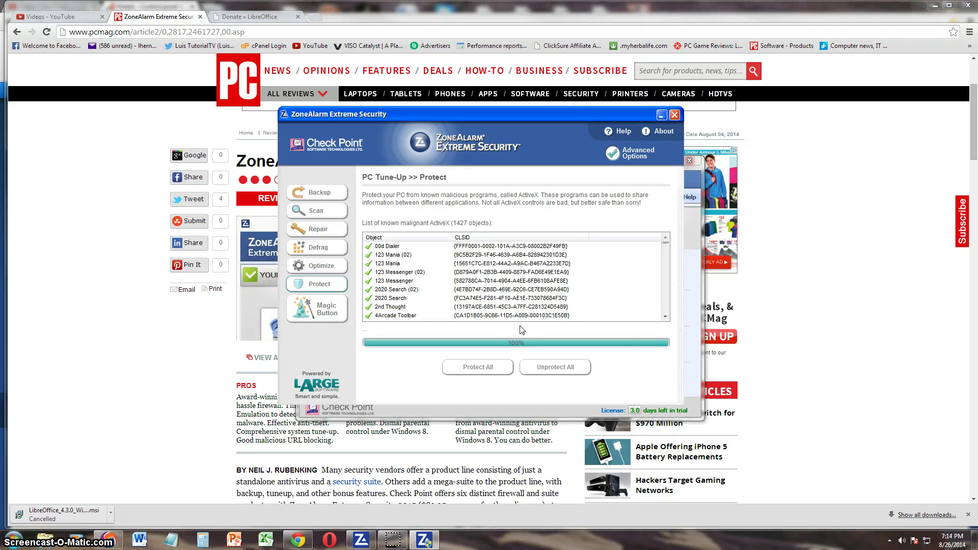
# Run the Magic Button tune-up, dismissing the backup folder prompt and declining the reboot.
pyautogui.click(316, 308)
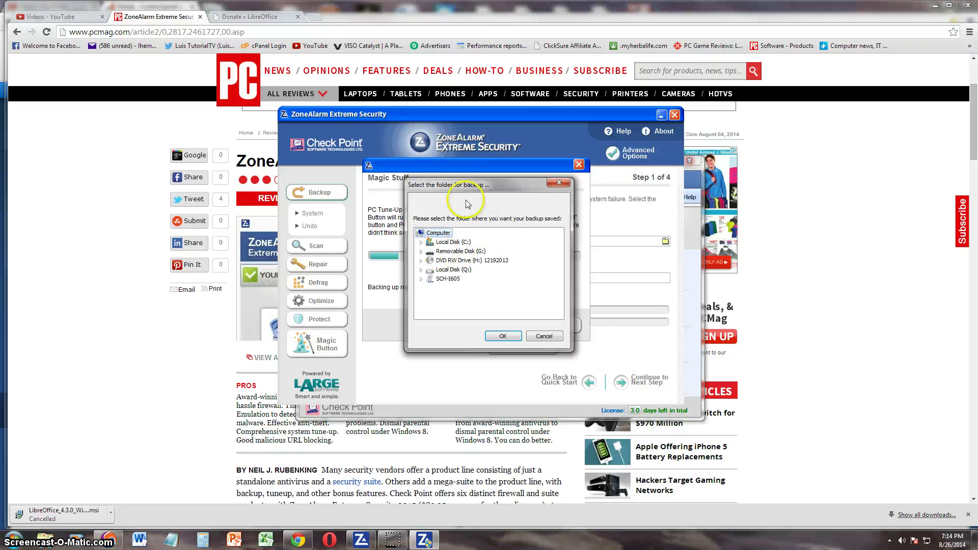
pyautogui.moveTo(452, 187); pyautogui.dragTo(464, 279)
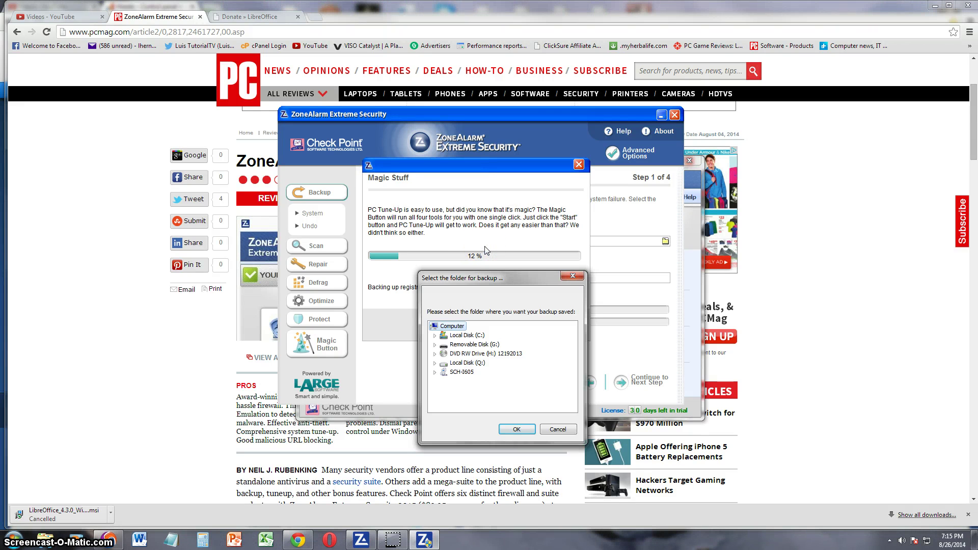
pyautogui.click(573, 277)
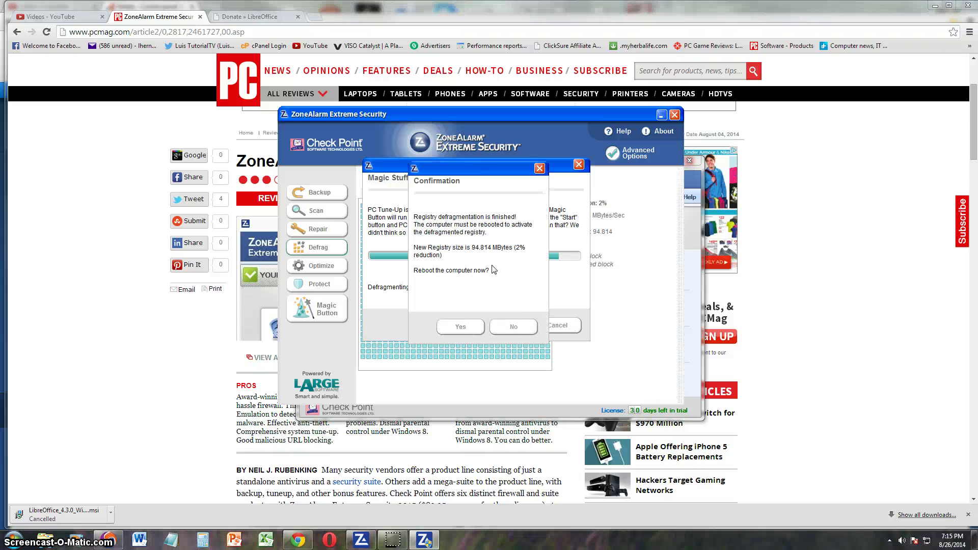
pyautogui.click(517, 327)
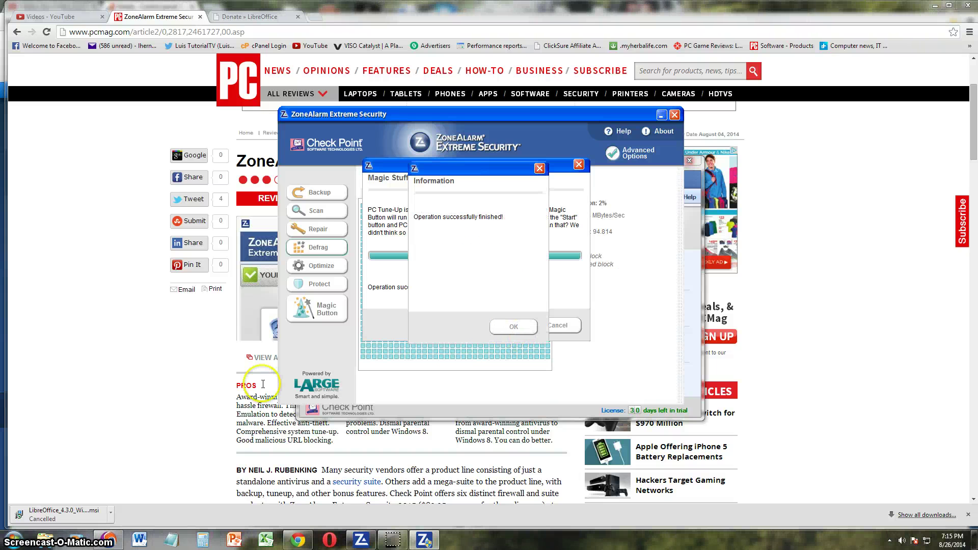
pyautogui.press('Return')
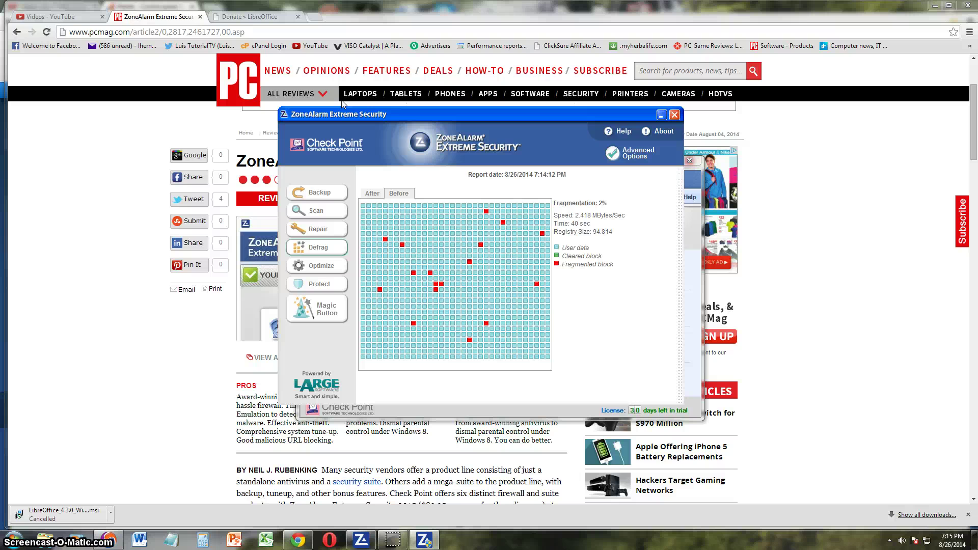
# Close the PC Tune-Up report window and reposition the ZoneAlarm window on screen.
pyautogui.click(675, 114)
pyautogui.moveTo(518, 163); pyautogui.dragTo(520, 152)
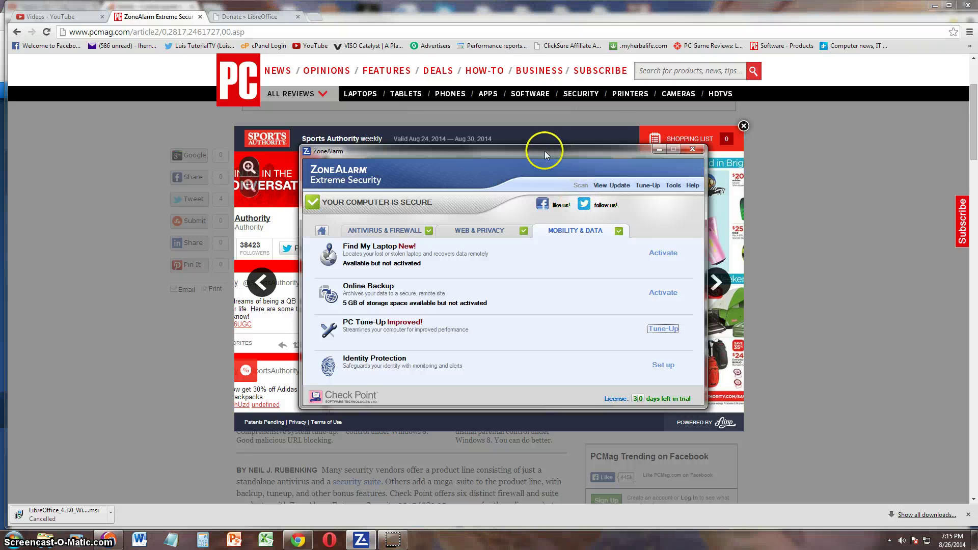
pyautogui.moveTo(545, 151); pyautogui.dragTo(557, 137)
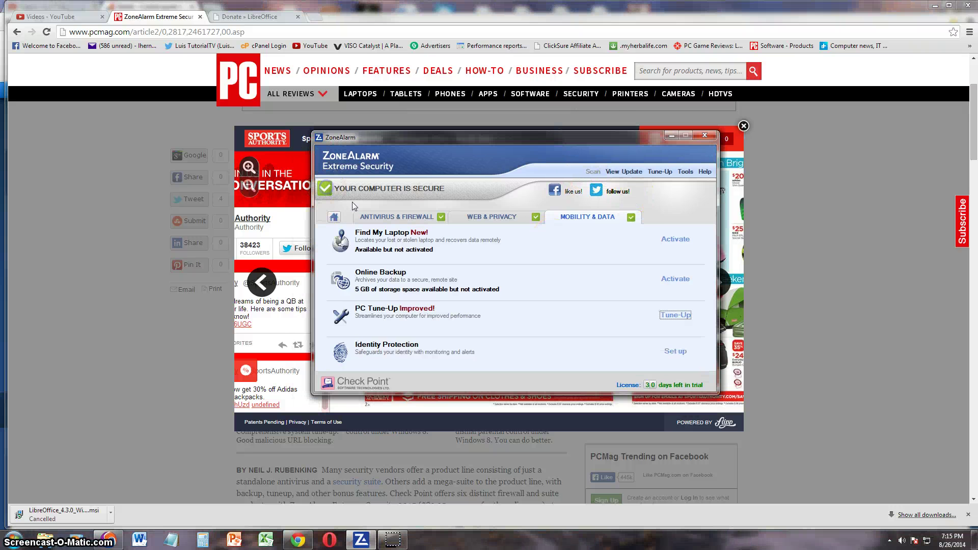
# Go back to the home dashboard showing all three areas Protected with 30 trial days left.
pyautogui.click(334, 218)
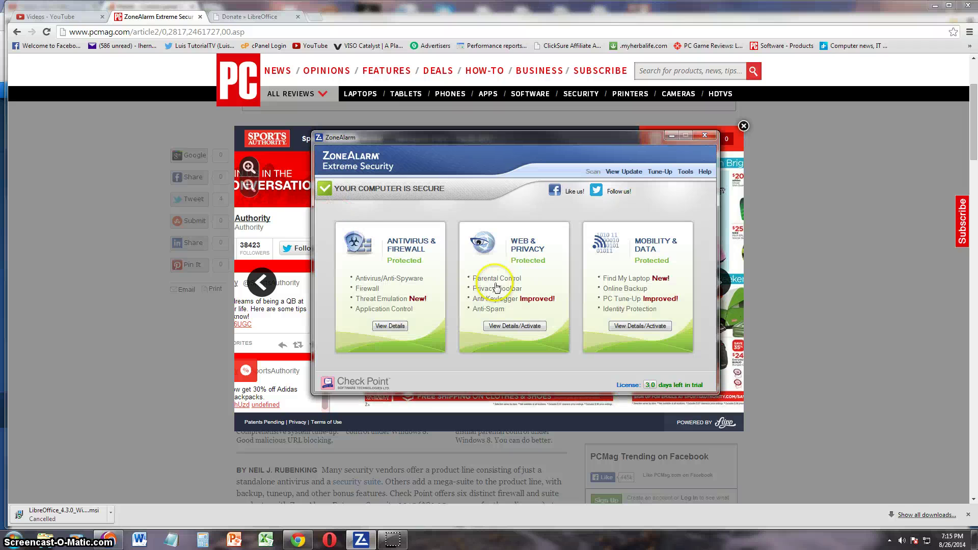
pyautogui.click(594, 173)
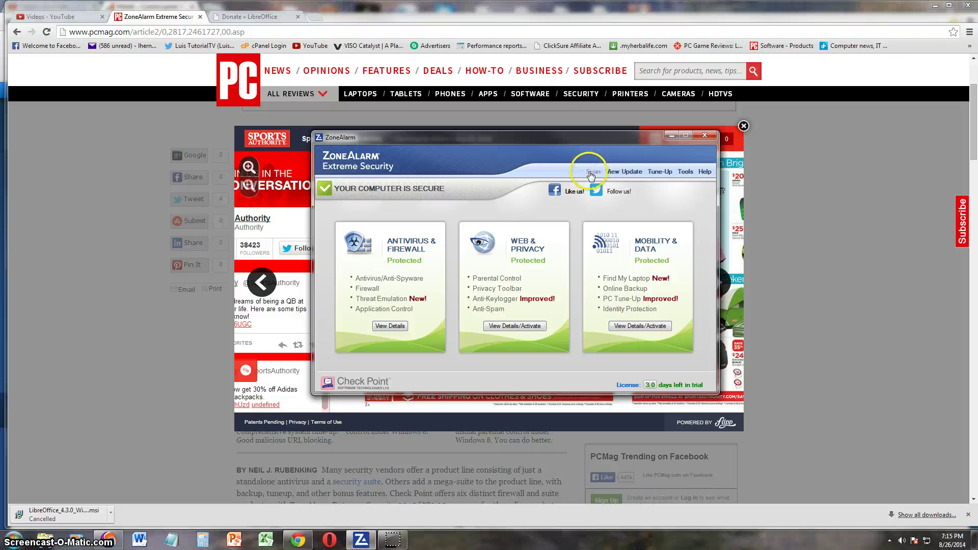
pyautogui.click(590, 173)
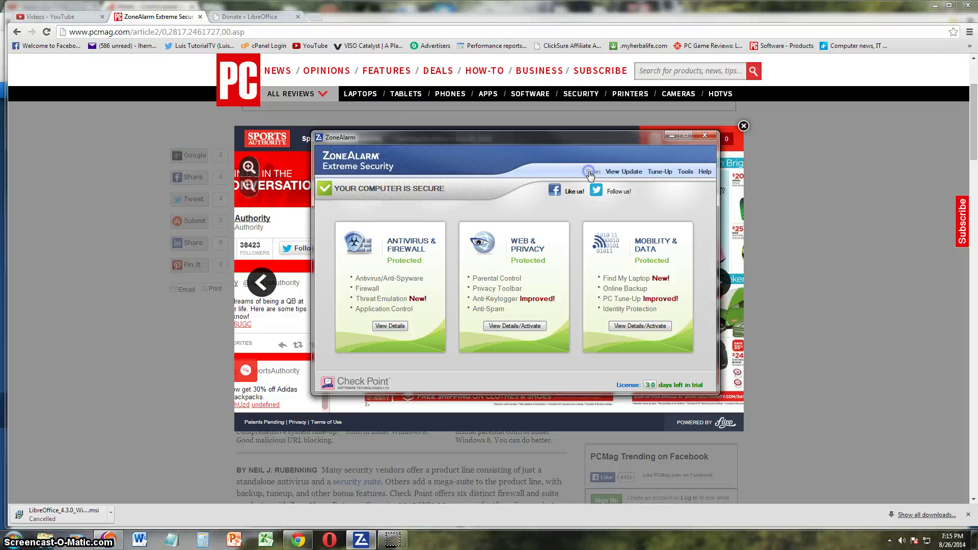
pyautogui.click(593, 174)
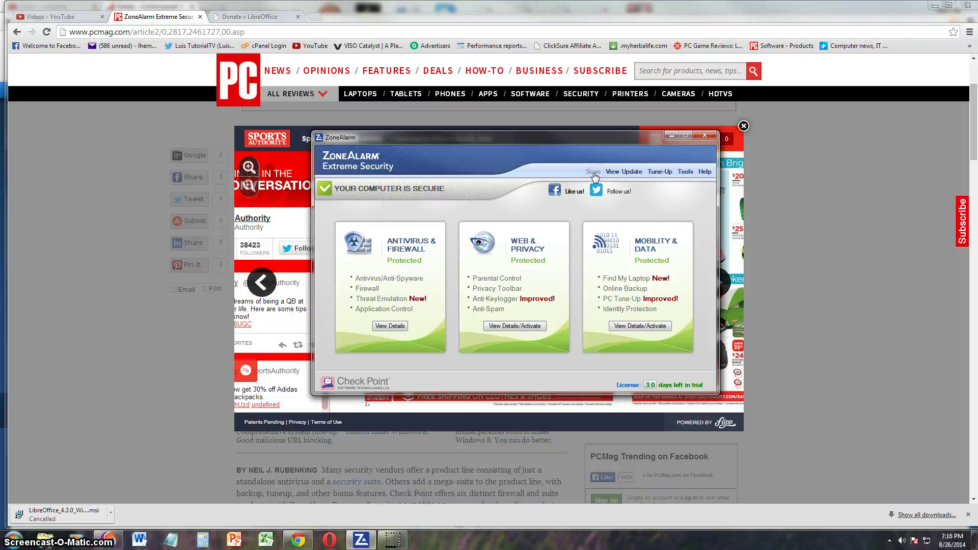
pyautogui.click(593, 175)
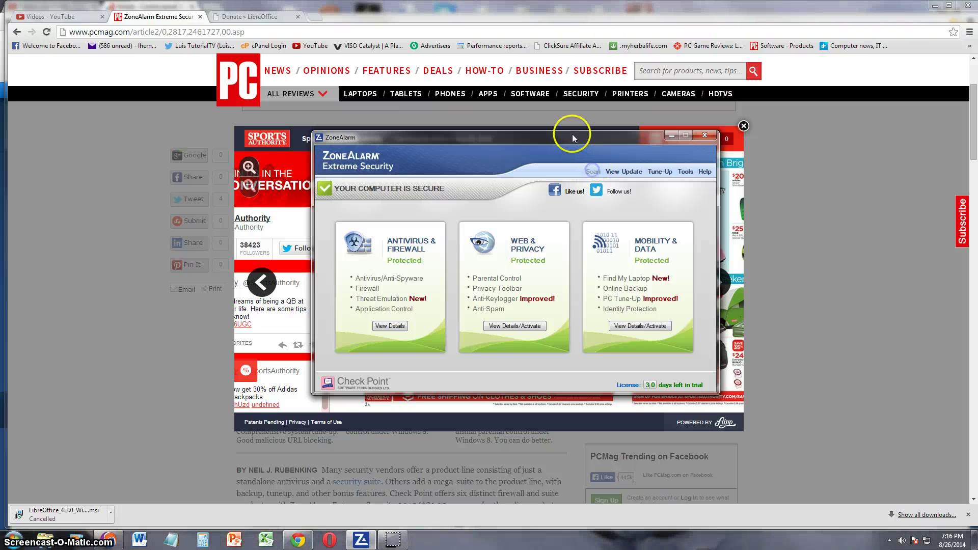
pyautogui.moveTo(571, 137); pyautogui.dragTo(478, 147)
pyautogui.click(554, 166)
pyautogui.click(548, 180)
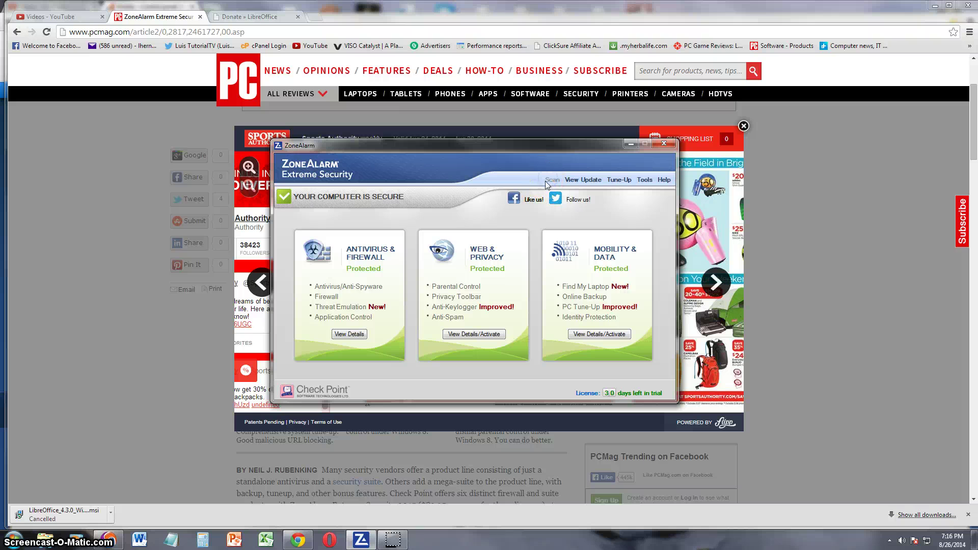